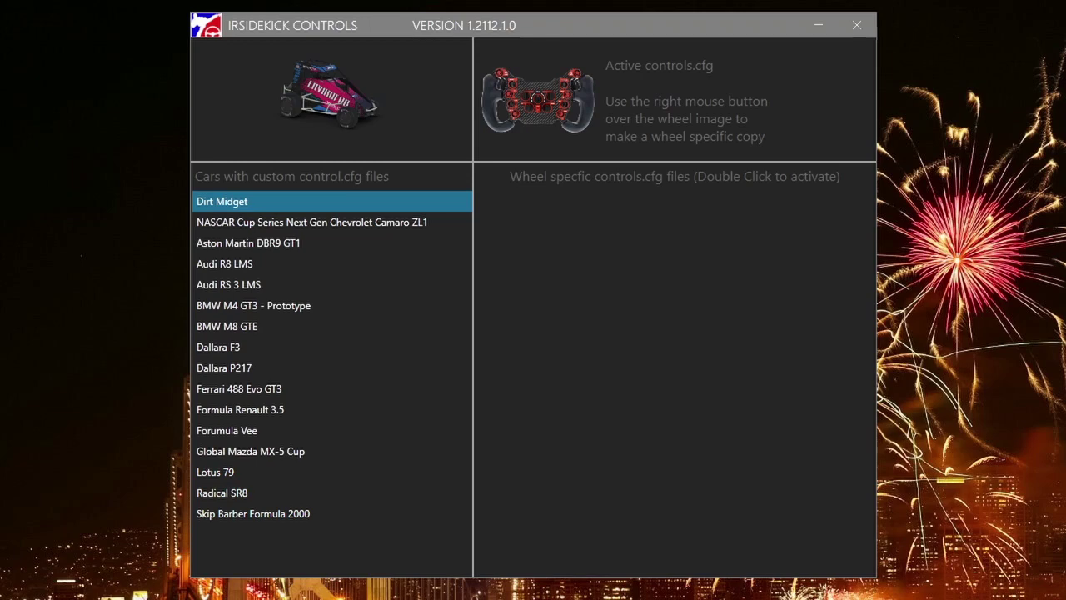
Select the Dallara P217 and view its enlarged car image
click(633, 25)
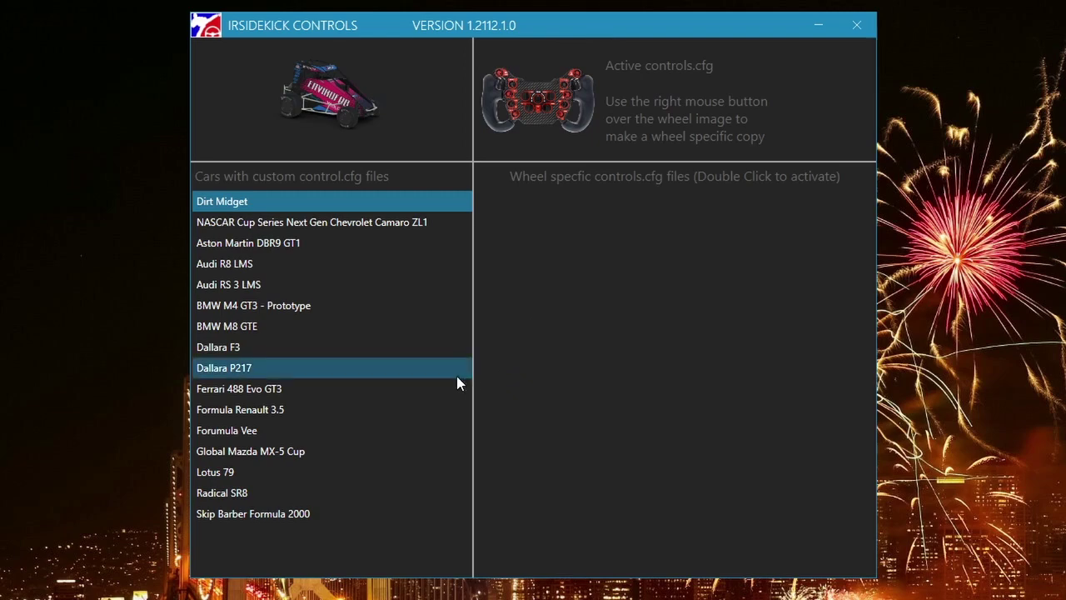
click(456, 383)
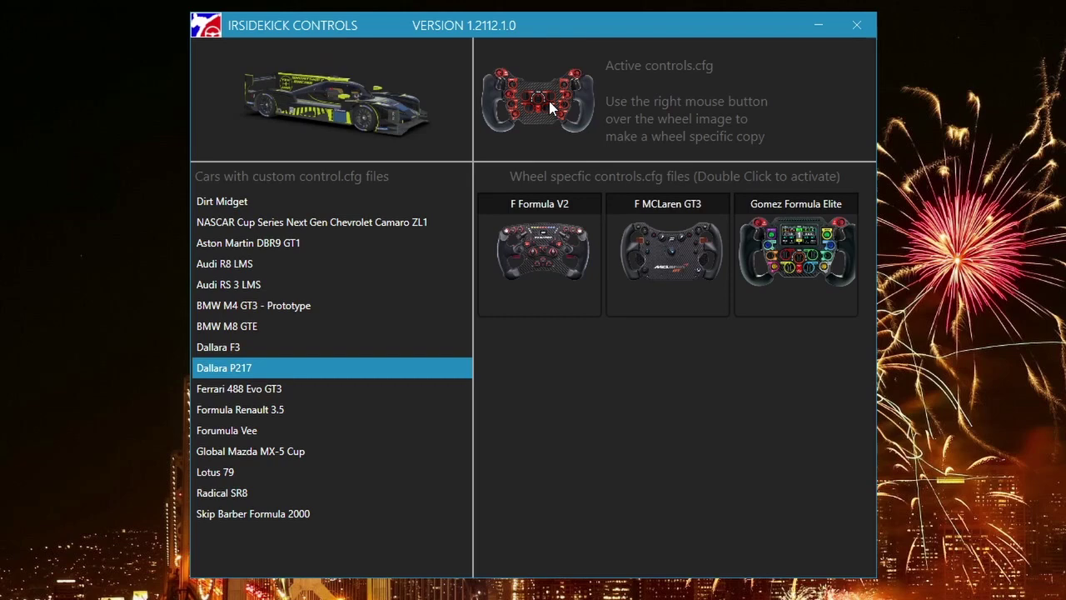
right_click(331, 107)
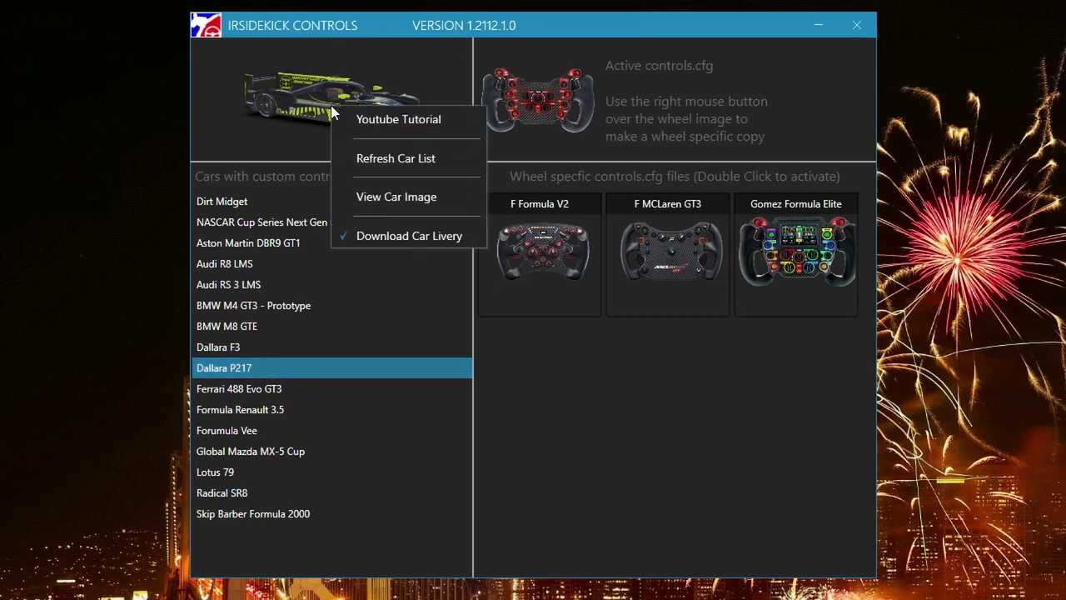
click(388, 202)
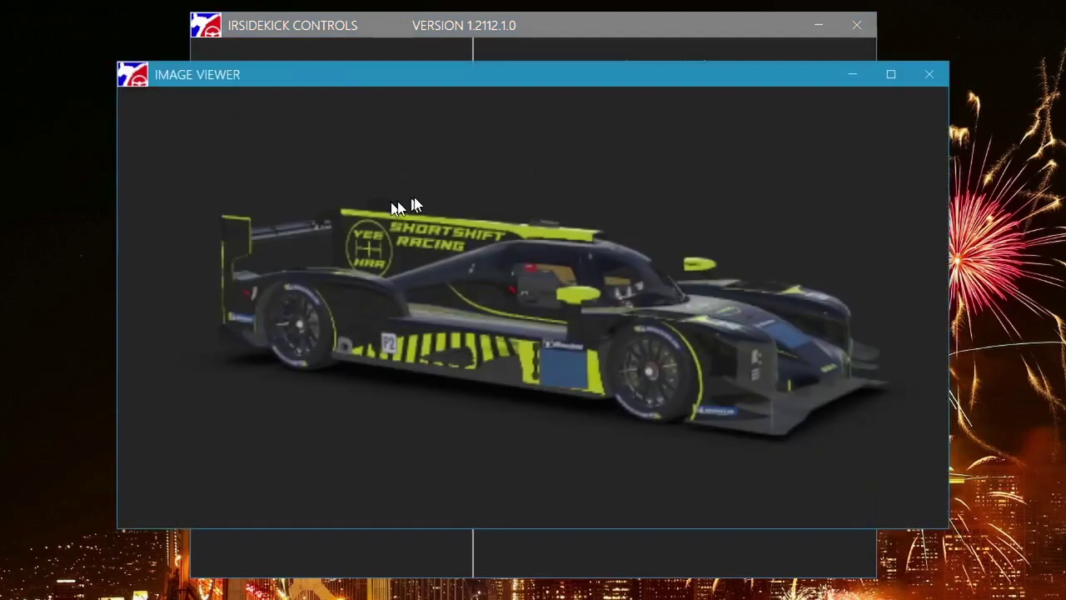
click(931, 77)
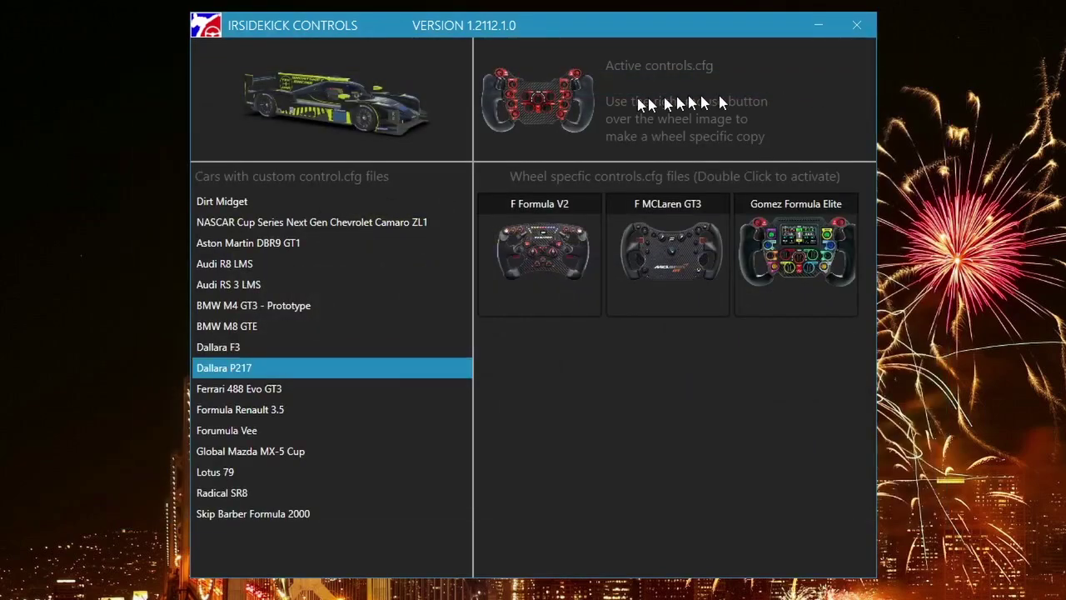
View the enlarged image of the active steering wheel for the Dallara P217
right_click(556, 97)
click(581, 148)
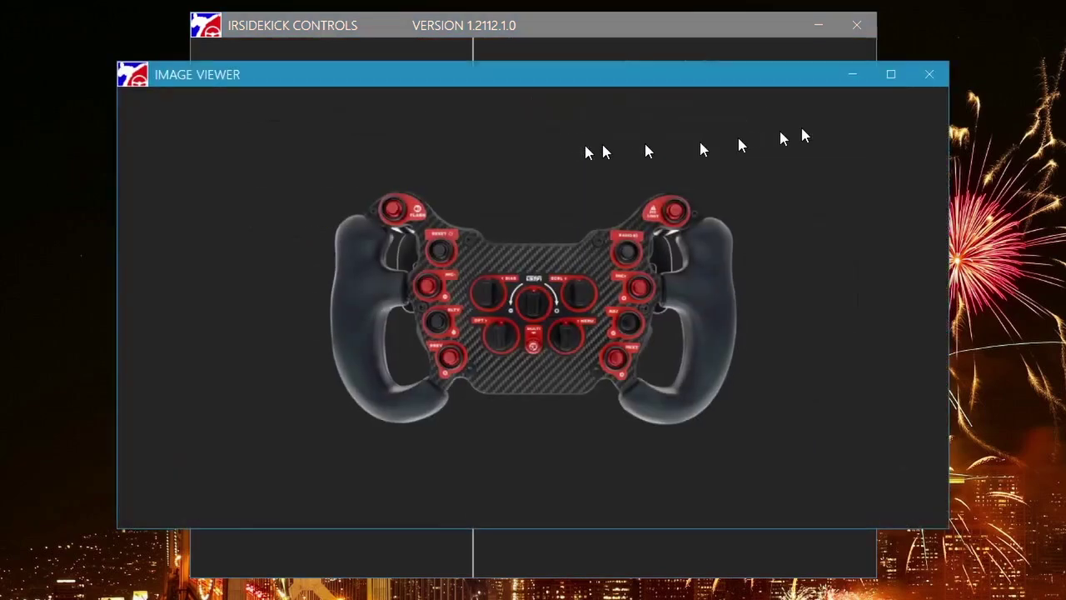
click(928, 78)
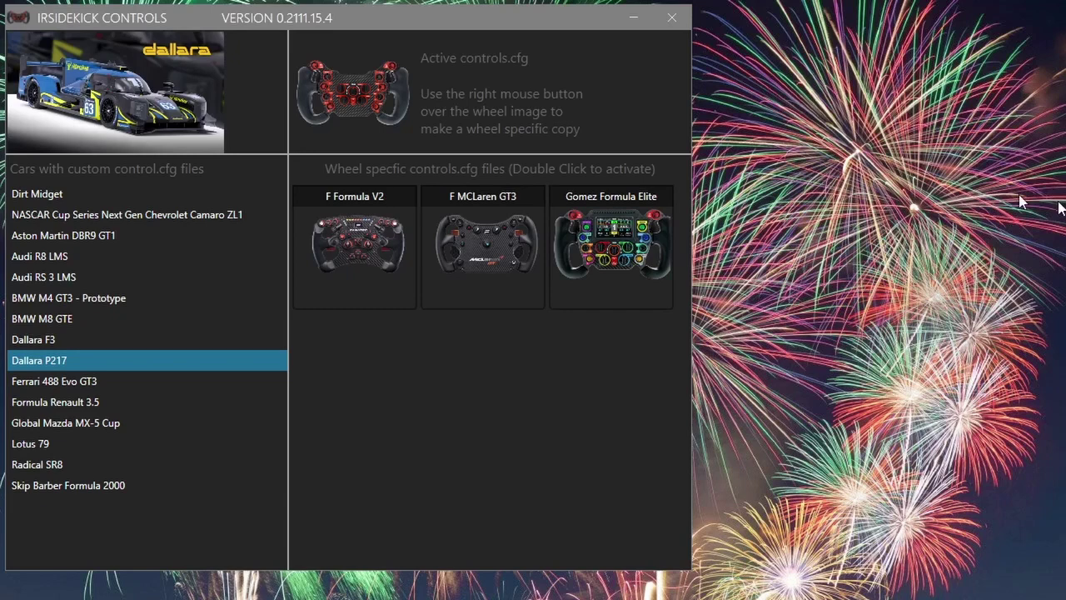
Define my steering wheels by adding F CSL Elite WRC, F Formula V2, F MCLaren GT3 and Gomez Formula Elite
click(486, 23)
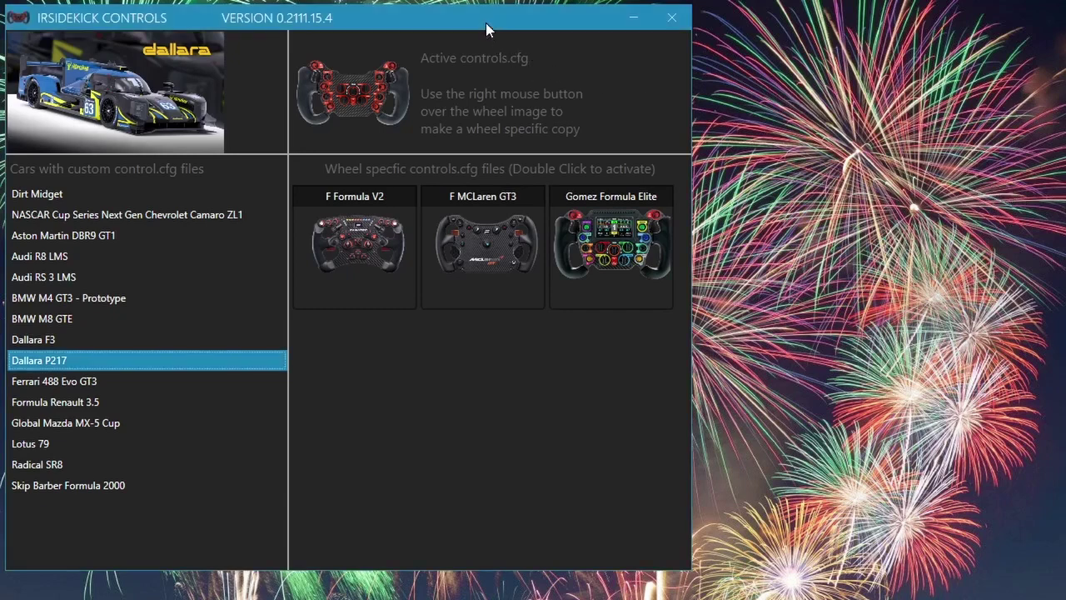
right_click(359, 102)
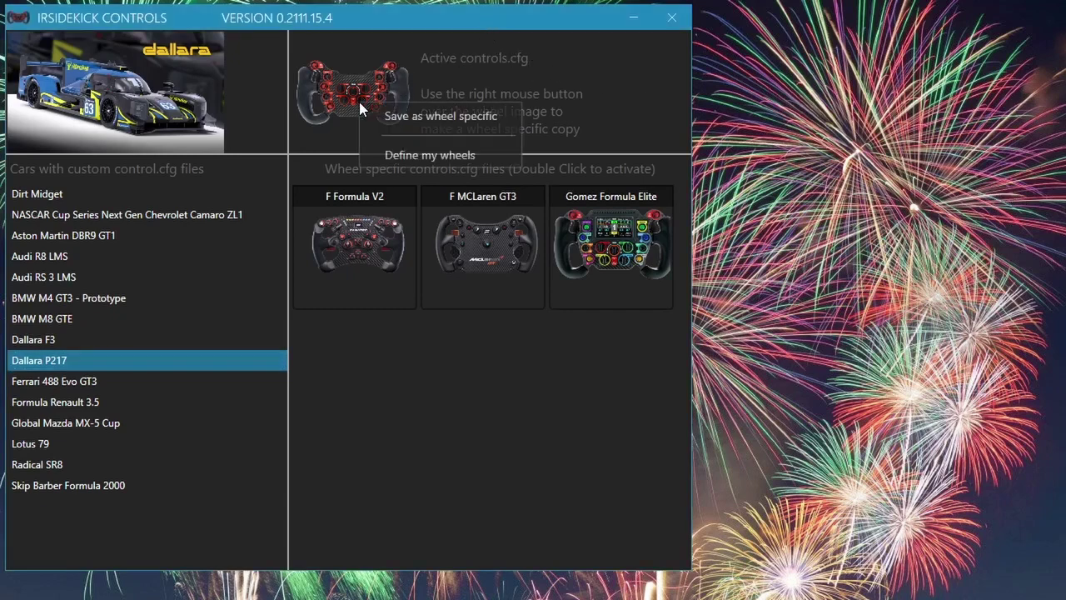
click(429, 155)
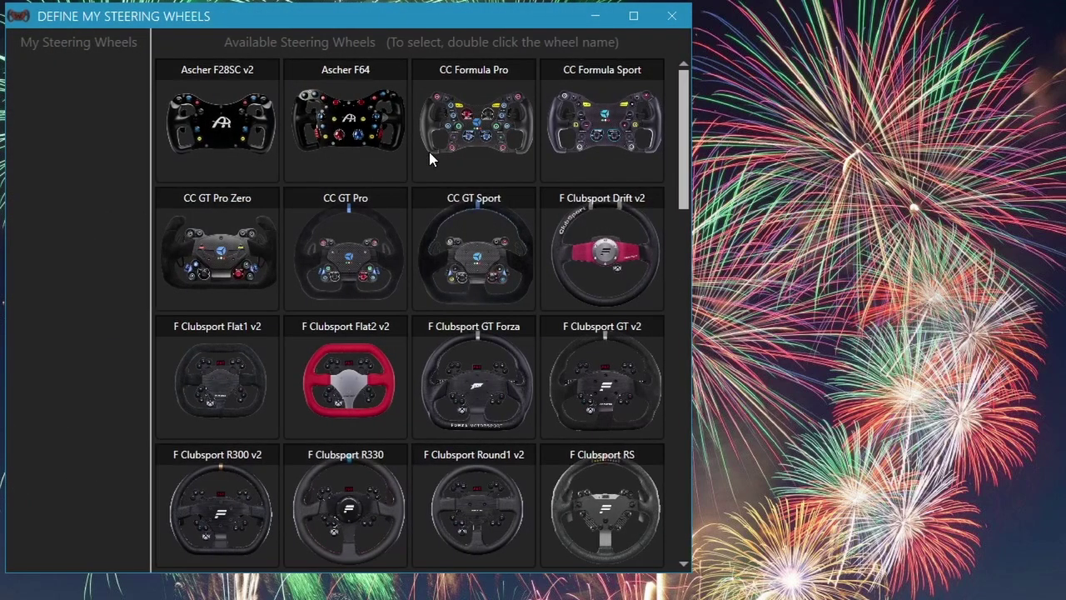
scroll(457, 221, down, 6)
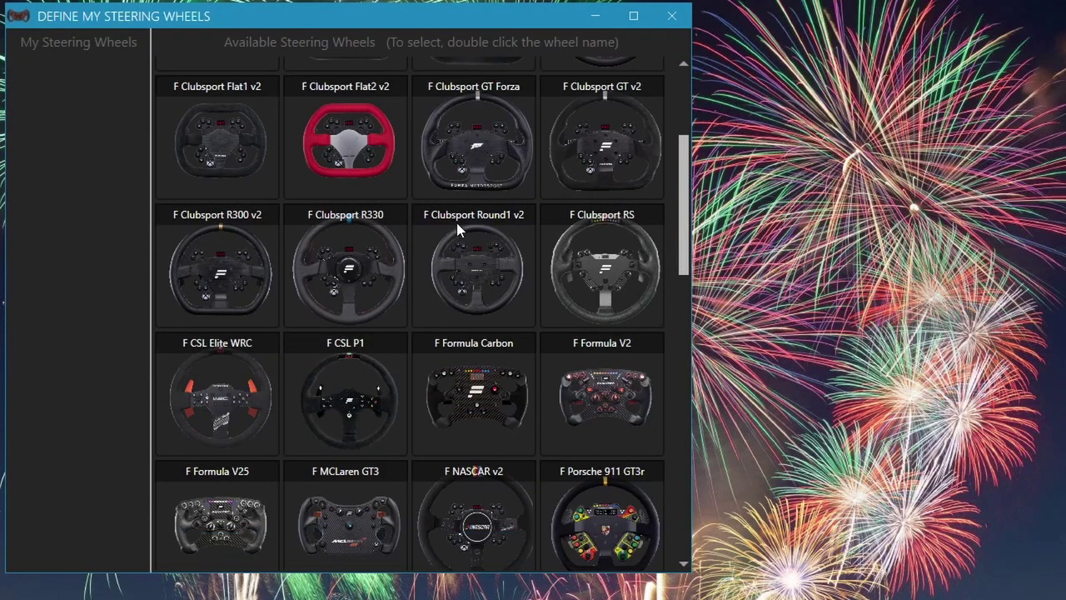
scroll(456, 221, down, 1)
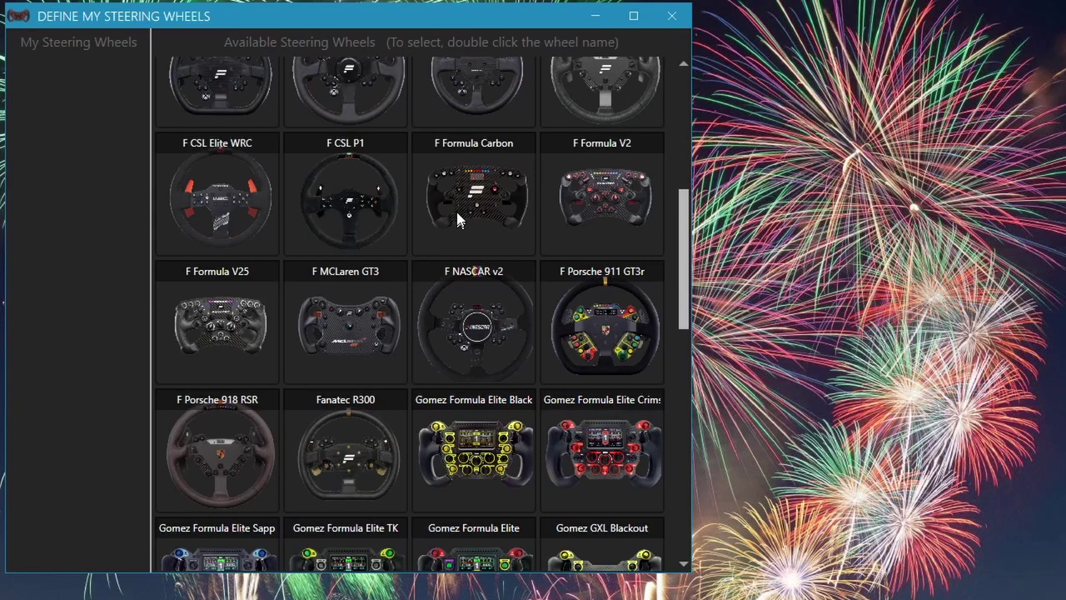
double_click(223, 149)
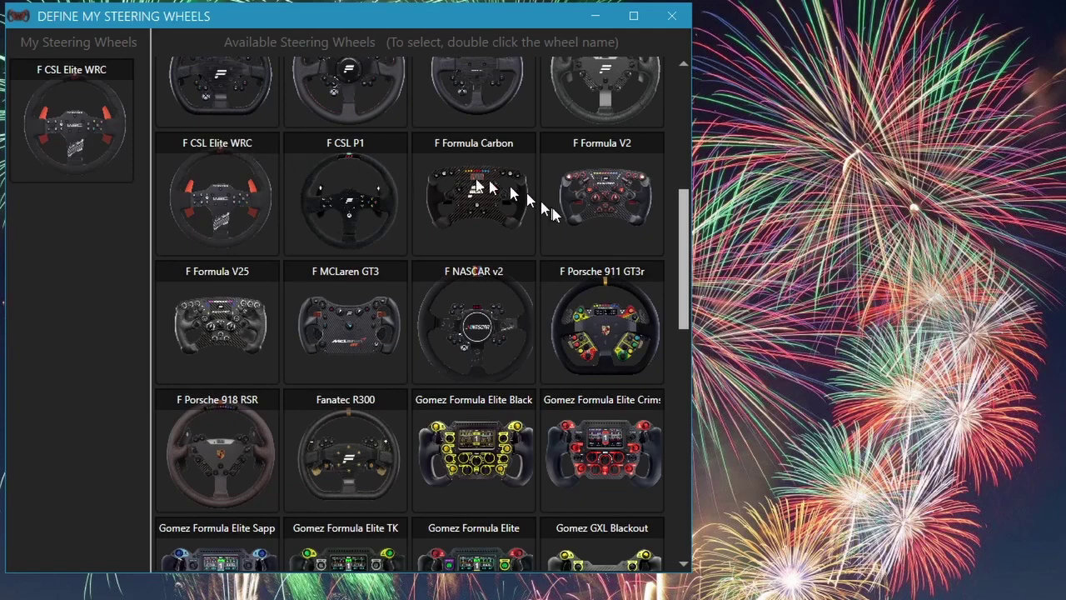
double_click(614, 148)
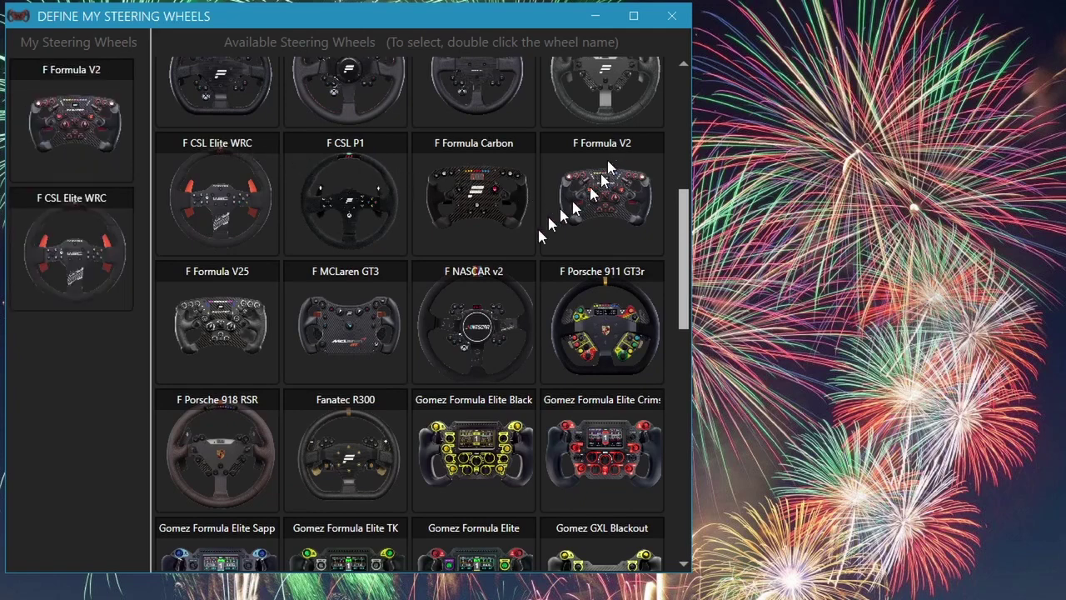
double_click(339, 277)
scroll(380, 330, down, 2)
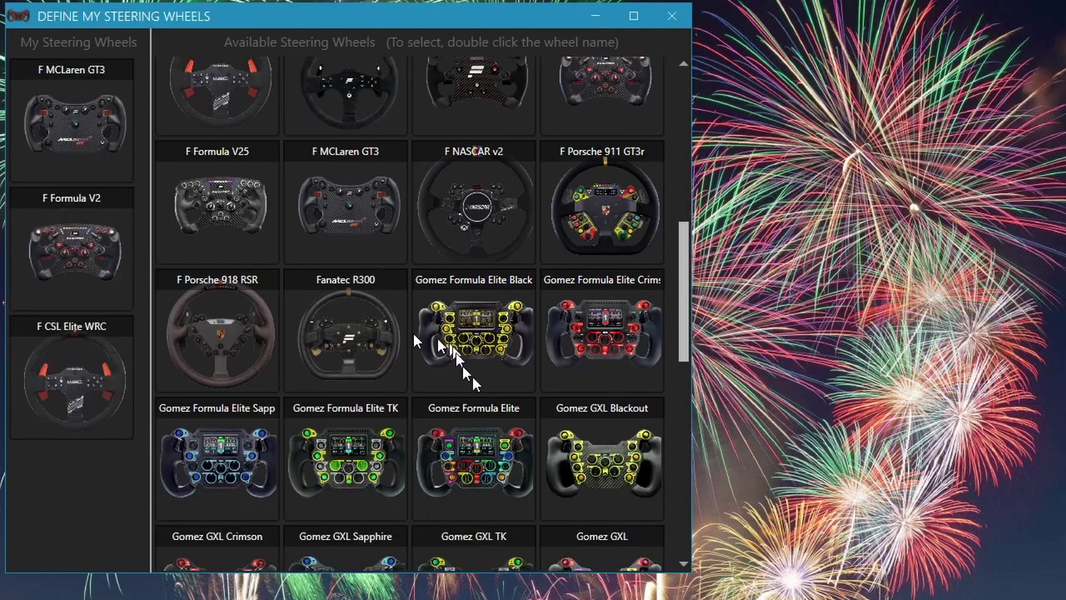
double_click(486, 407)
Add the Rexing Formula wheel to my steering wheels and delete it again
scroll(485, 404, down, 5)
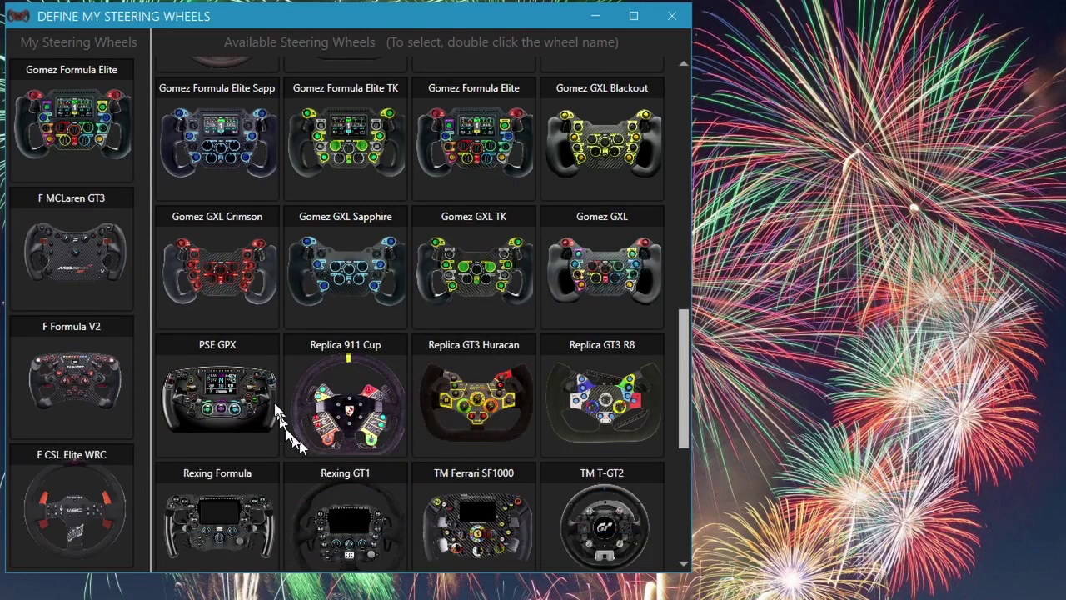
double_click(229, 473)
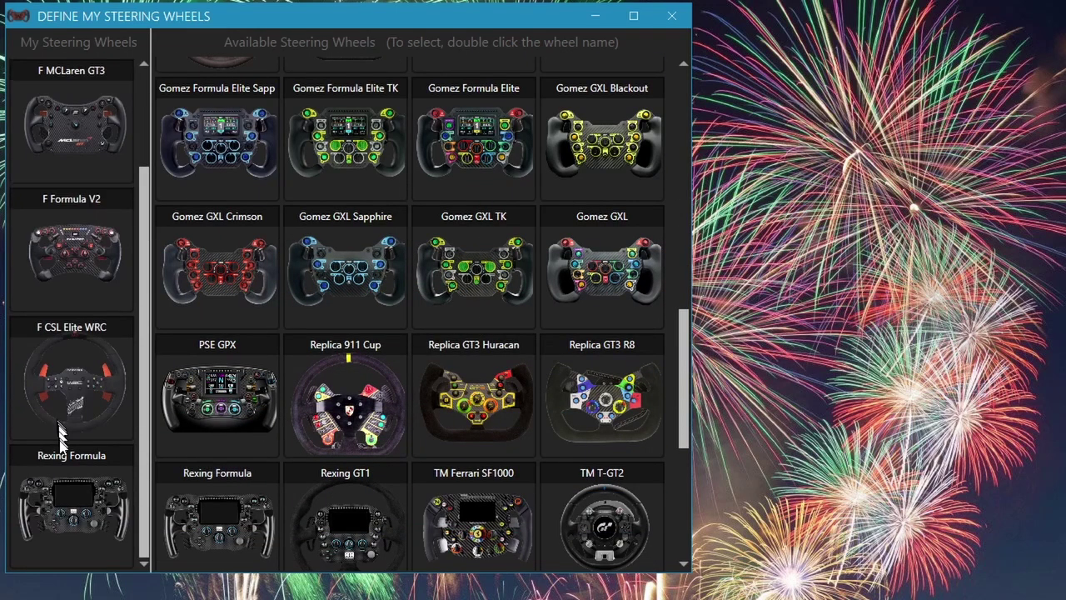
right_click(95, 456)
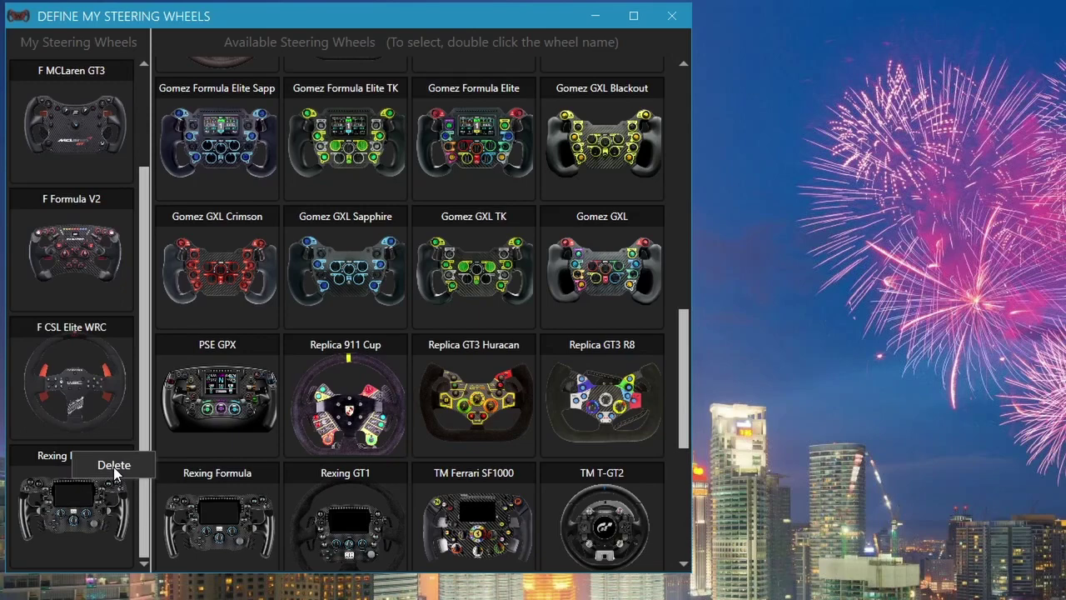
click(113, 466)
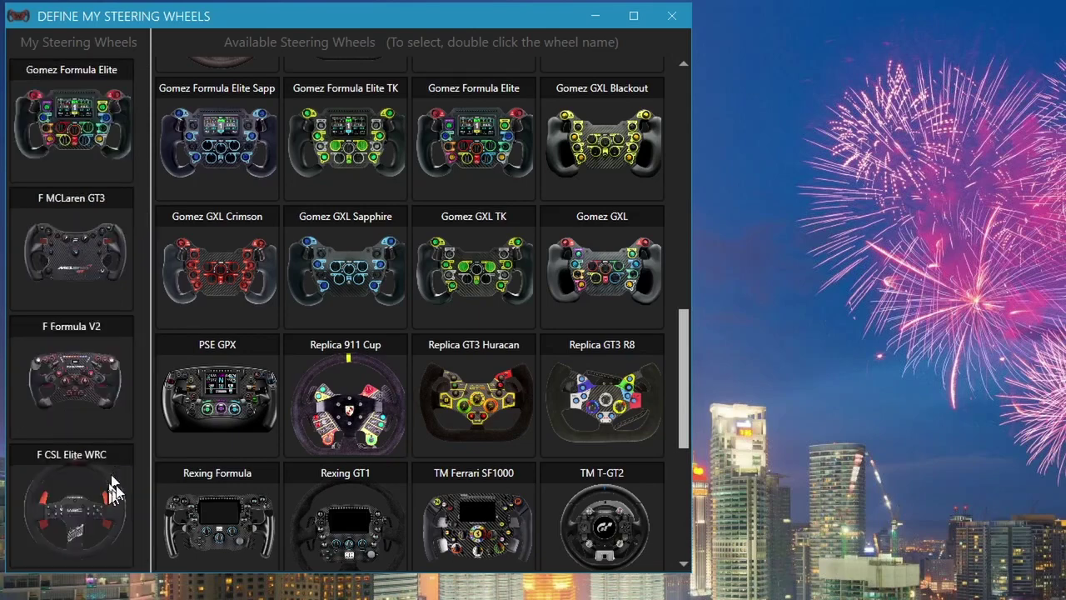
Close the wheel definitions and save the Ferrari 488 Evo GT3's active controls.cfg as a copy for the F MCLaren GT3 wheel
click(672, 16)
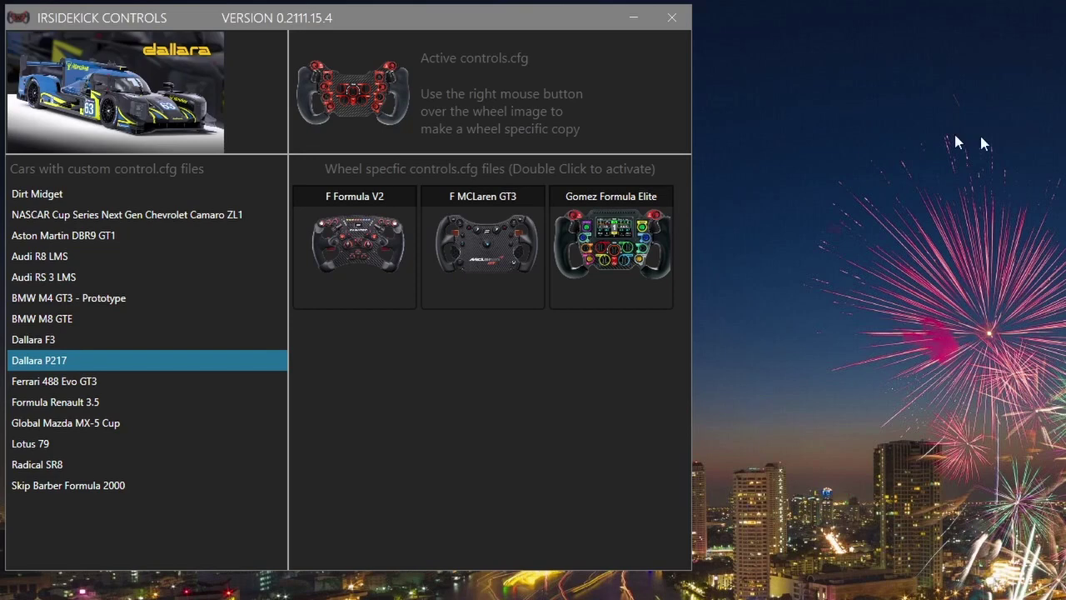
click(404, 25)
click(104, 383)
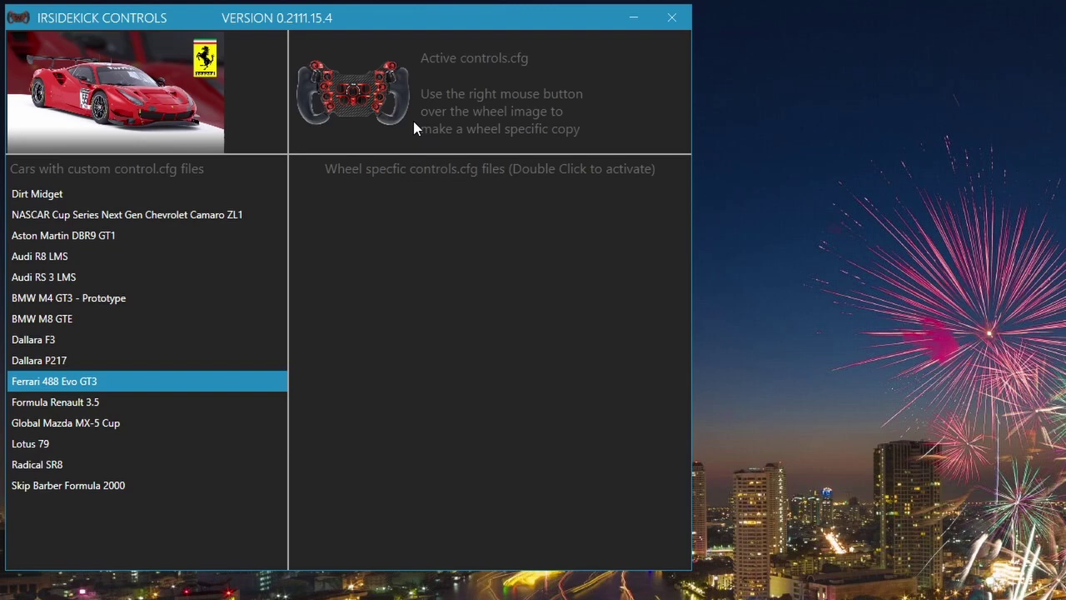
right_click(355, 99)
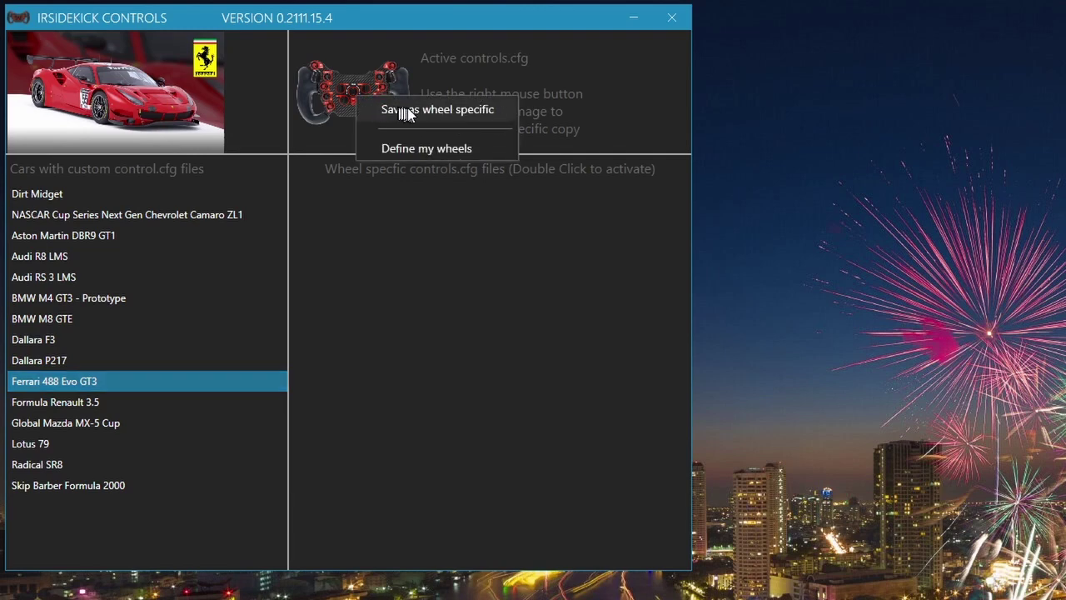
click(434, 111)
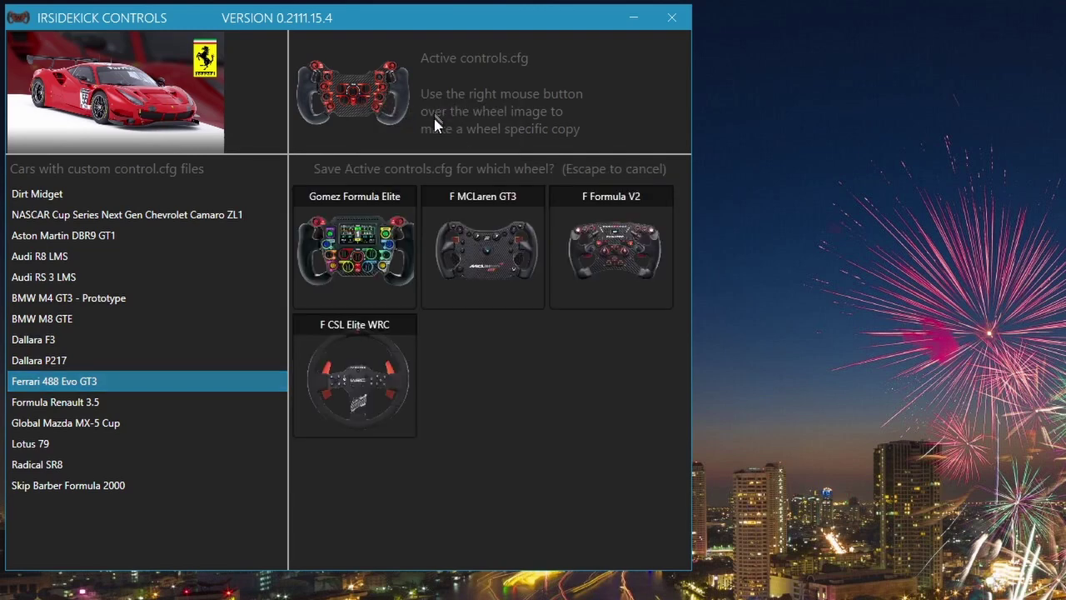
click(482, 205)
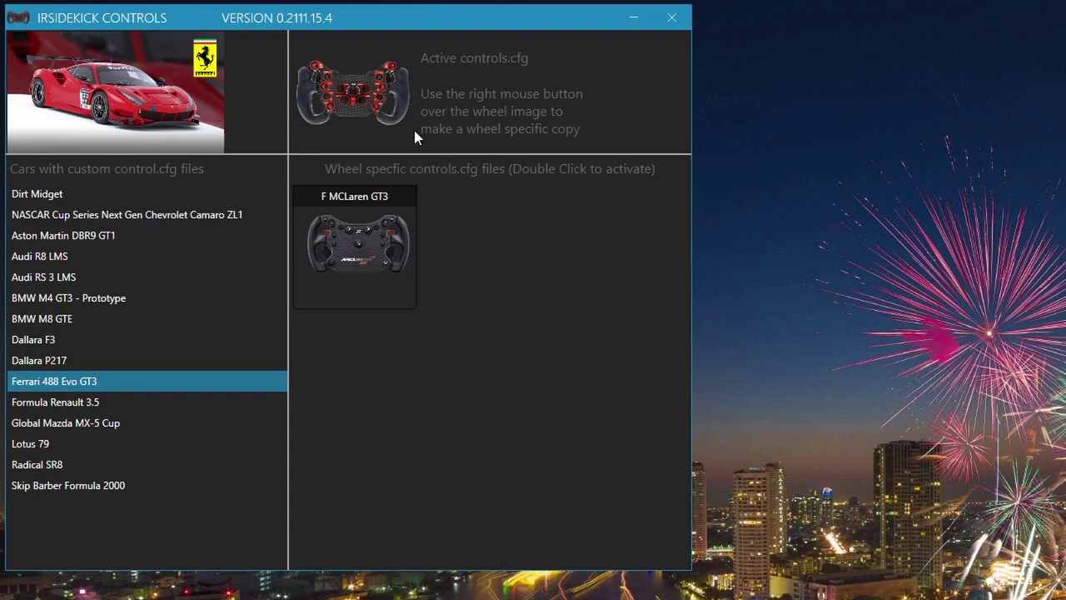
Save the Ferrari's active controls.cfg for the Gomez Formula Elite wheel and activate that wheel-specific file
right_click(369, 100)
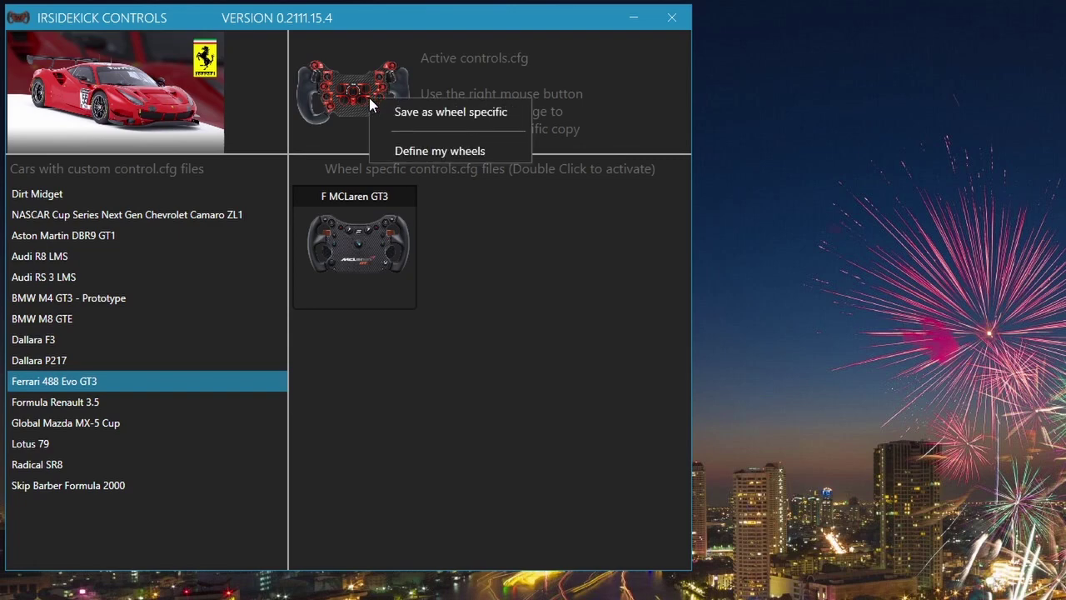
click(442, 115)
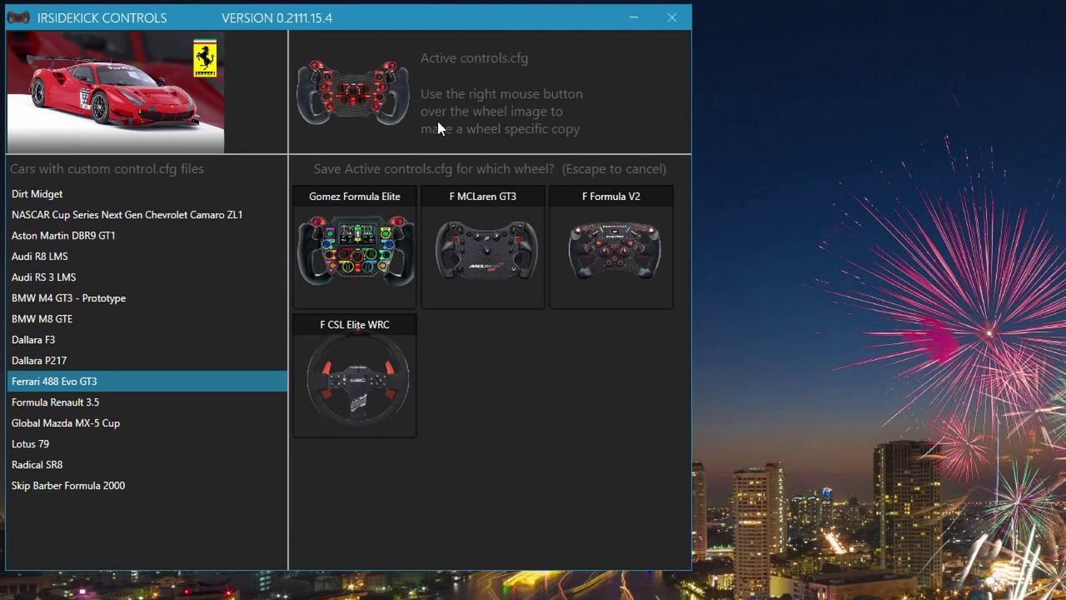
click(364, 205)
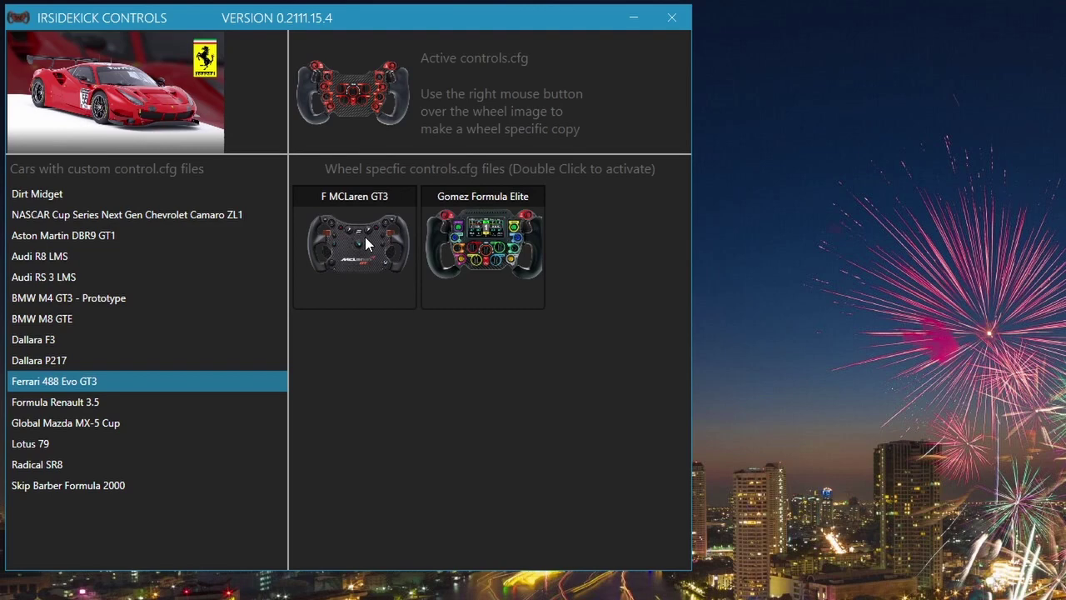
double_click(497, 196)
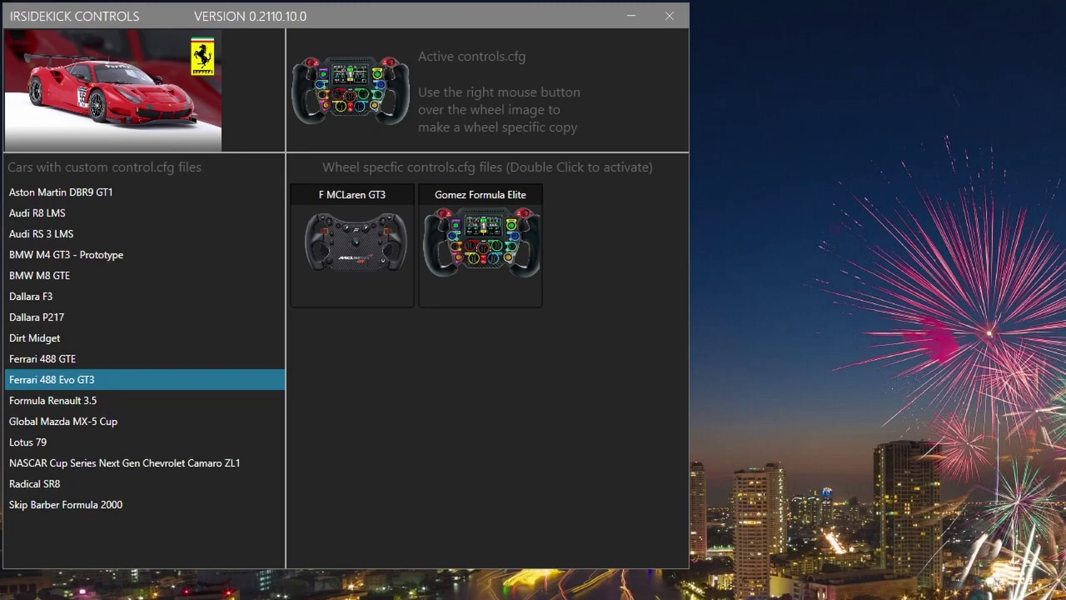
click(405, 16)
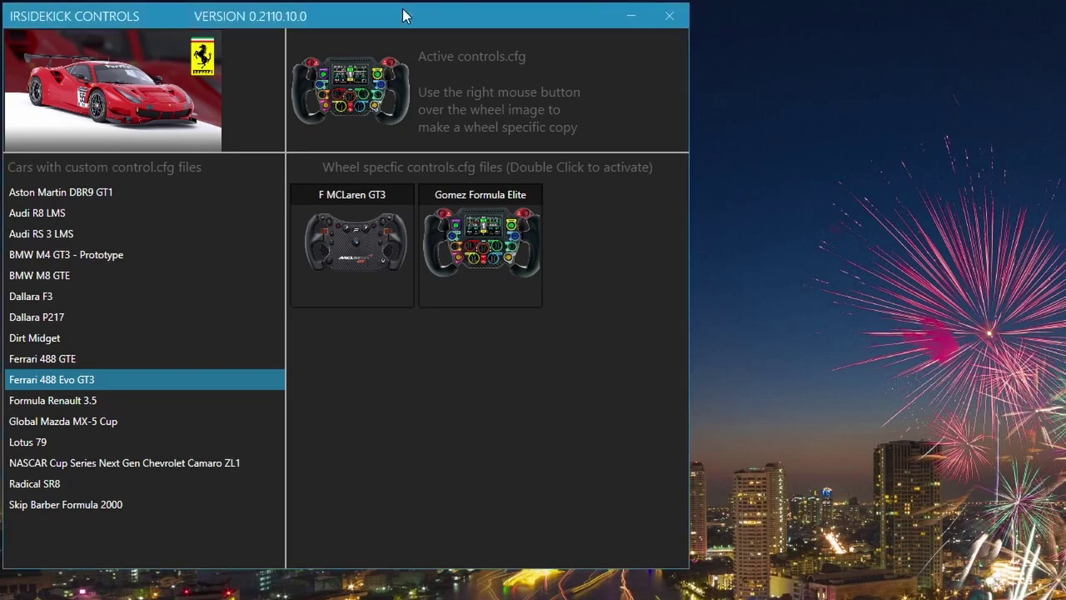
right_click(367, 89)
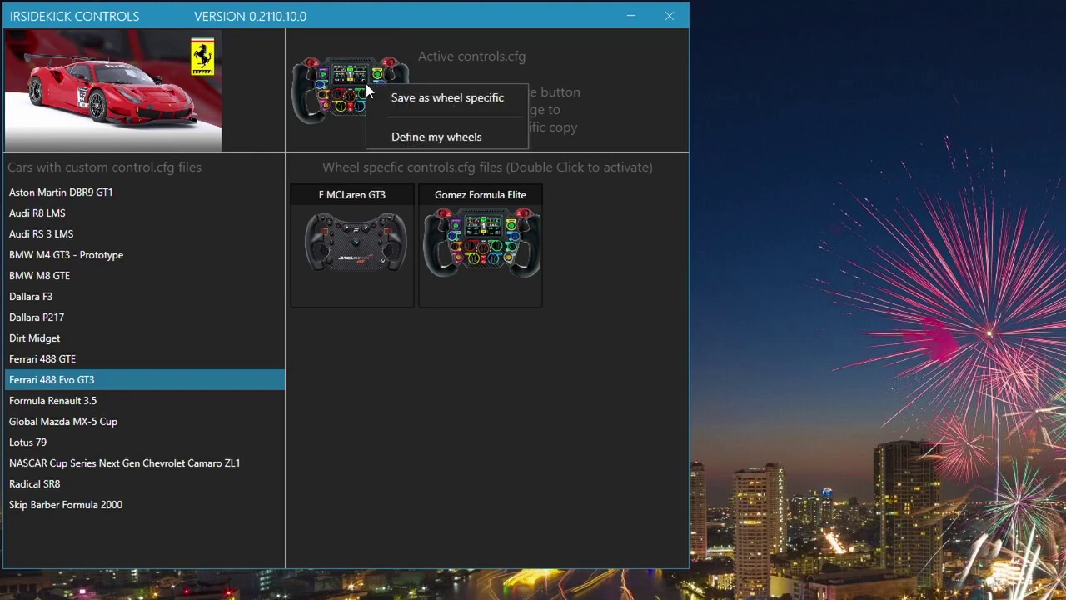
click(427, 97)
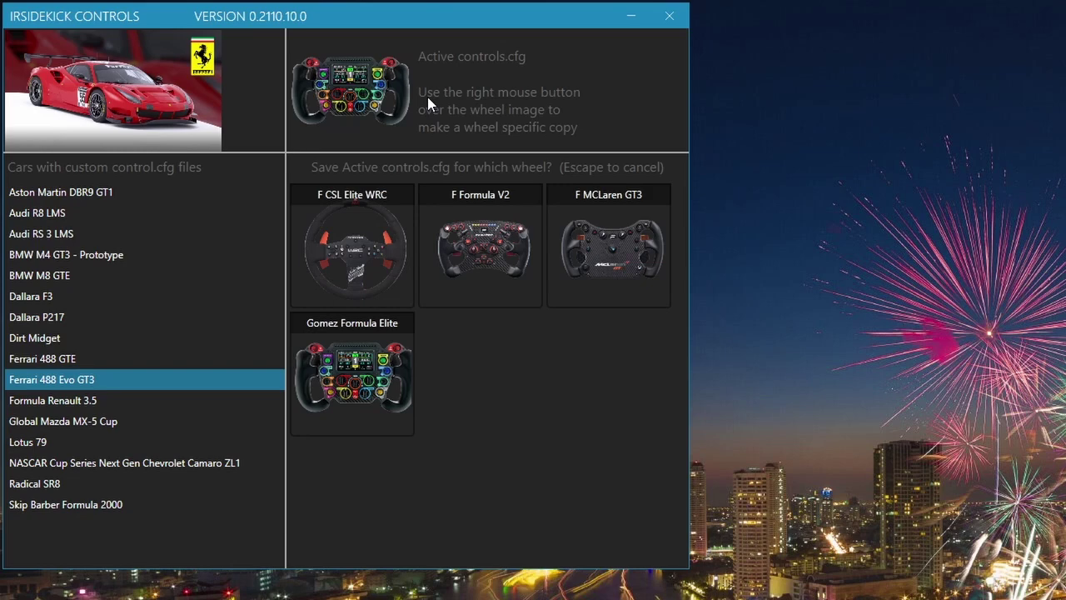
key(Escape)
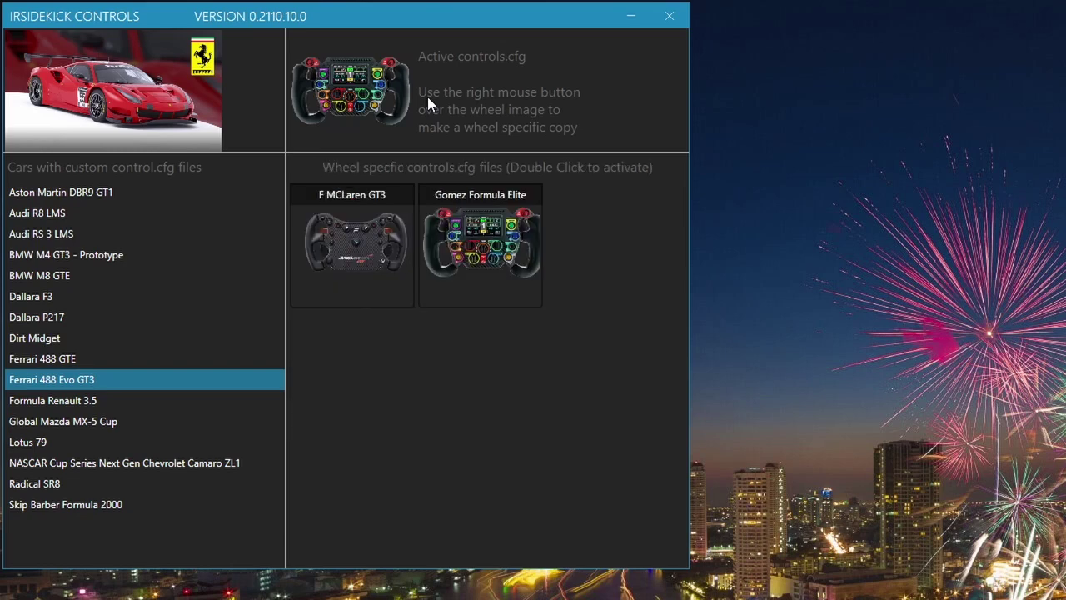
Delete the Ferrari's Gomez Formula Elite controls file and activate the F MCLaren GT3 one
right_click(479, 202)
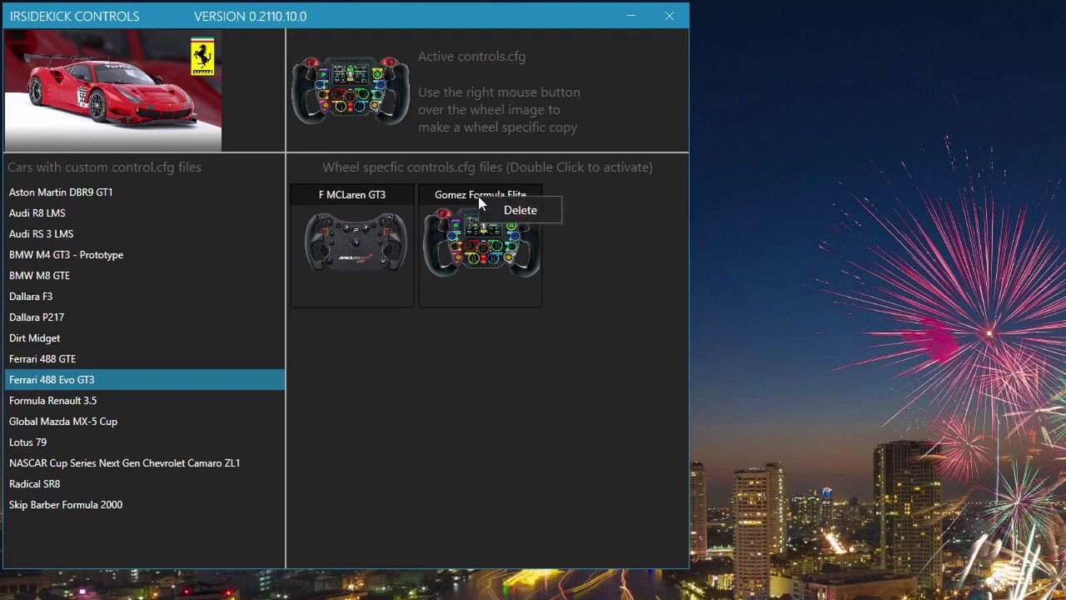
click(520, 211)
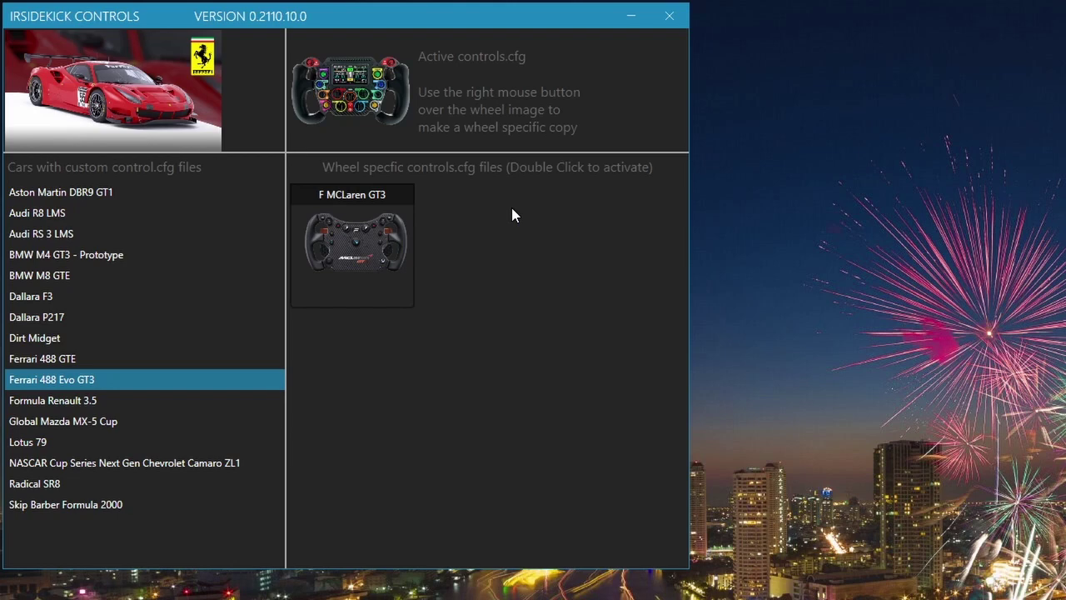
double_click(349, 195)
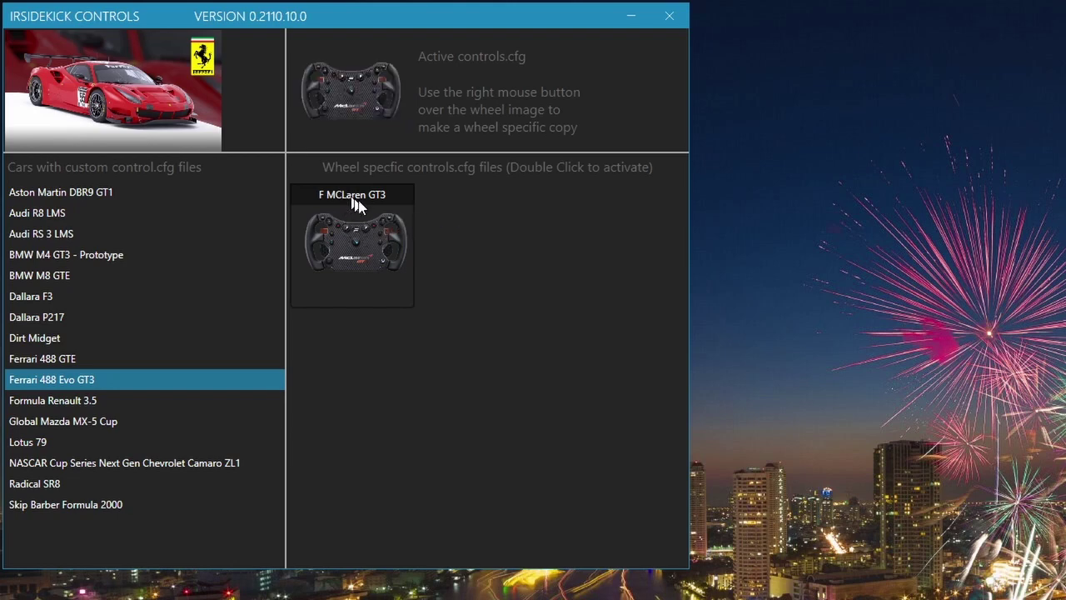